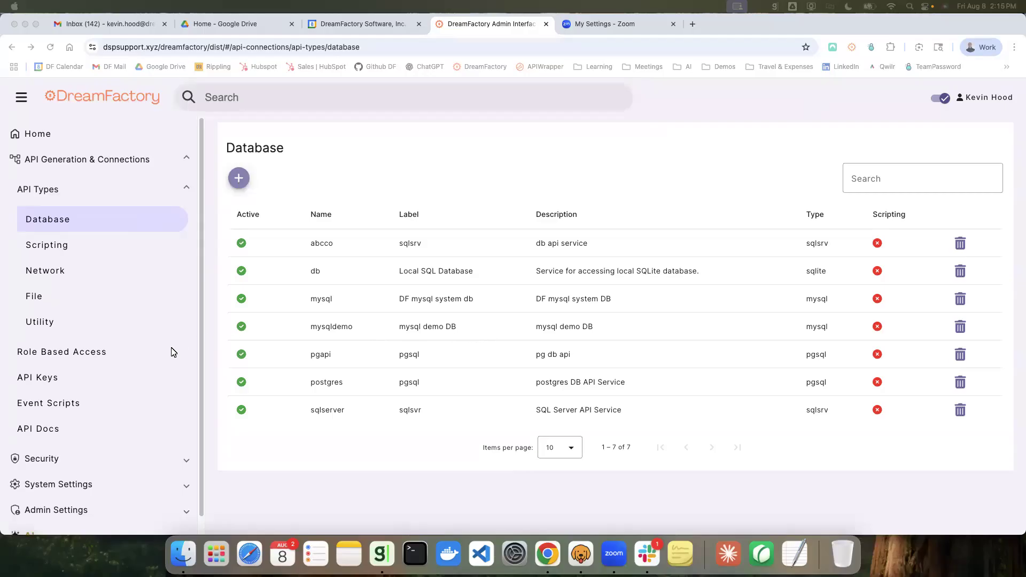
Step: Open the employees table schema in the mysqldemo service and review its relationships
scroll(172, 352, down, 1)
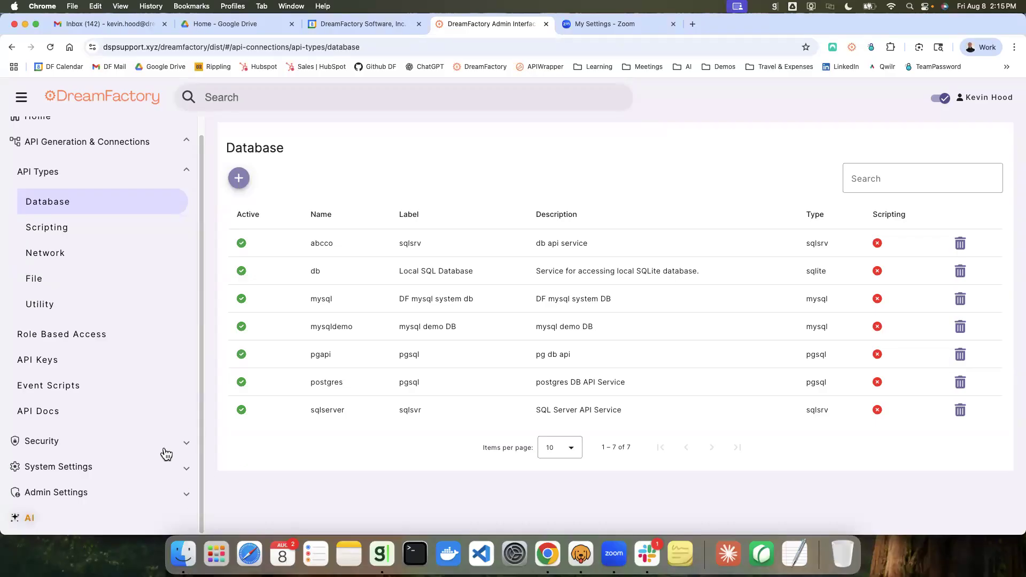
click(184, 494)
scroll(155, 428, down, 4)
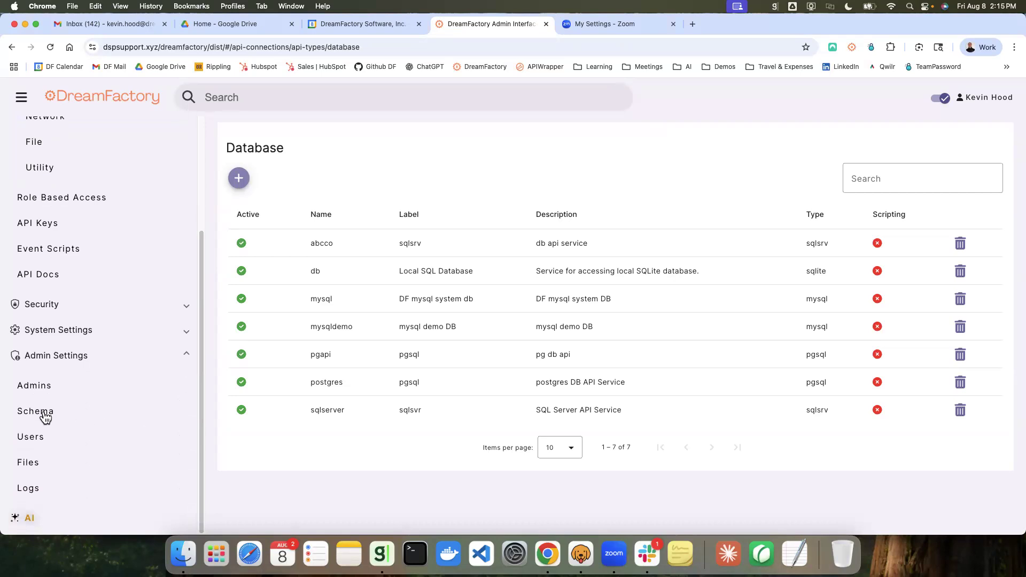
click(45, 414)
click(293, 326)
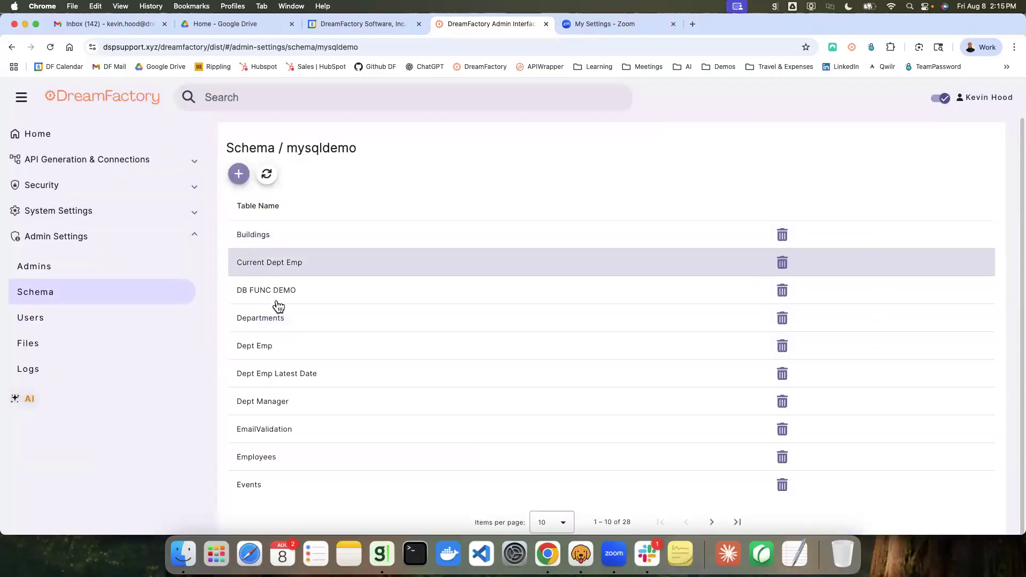
click(301, 463)
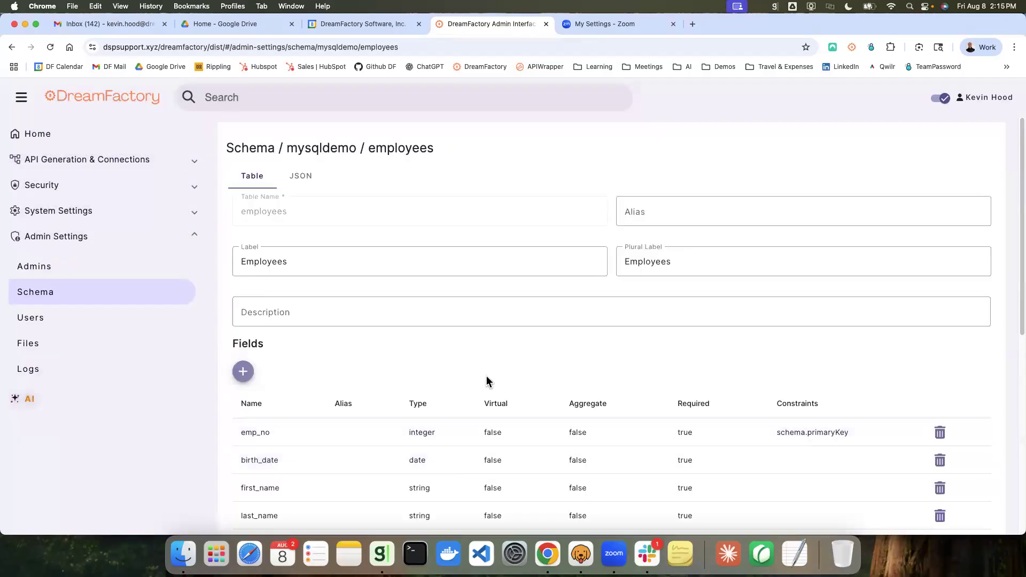
scroll(486, 381, down, 3)
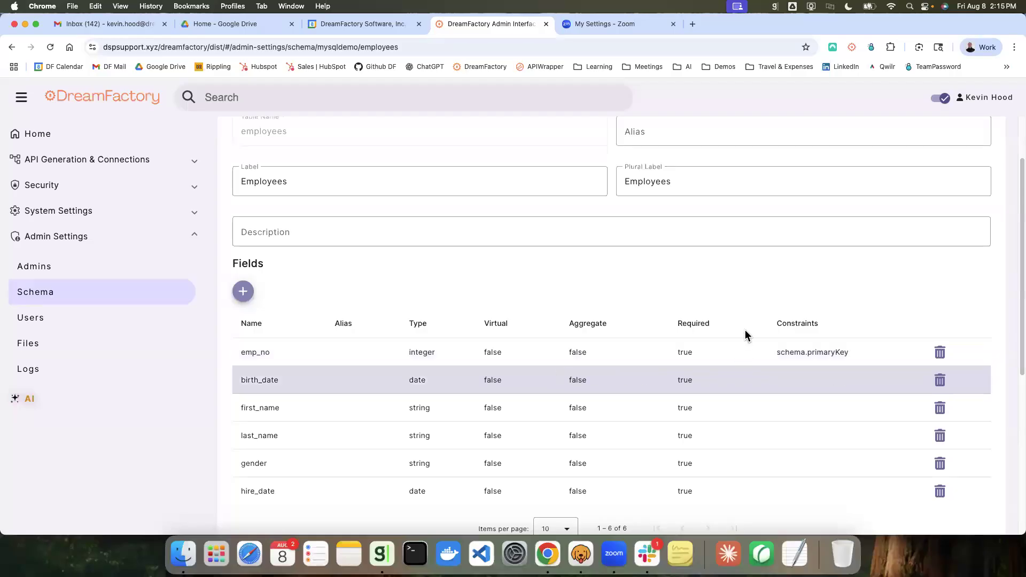
scroll(759, 282, down, 4)
scroll(759, 282, down, 7)
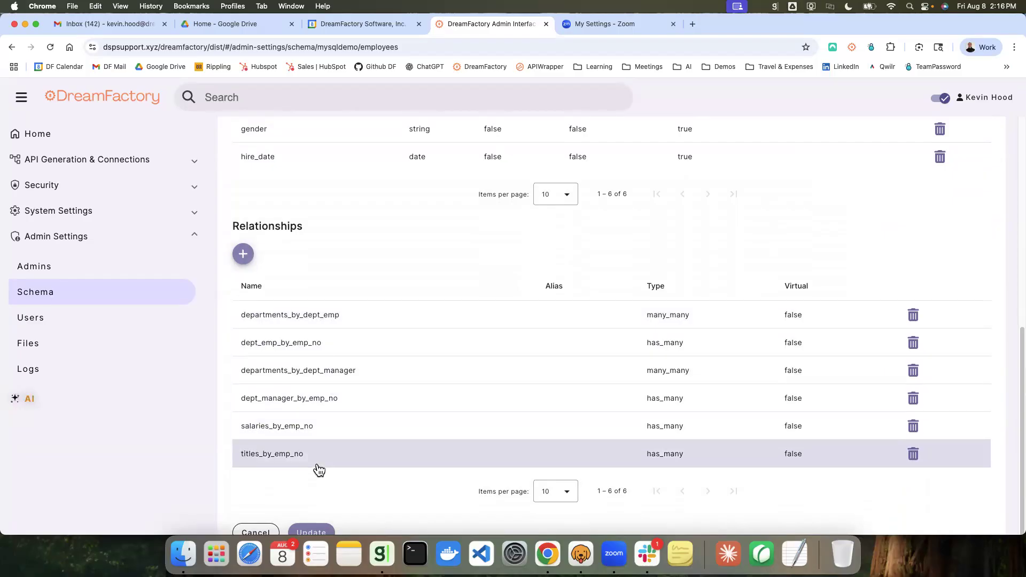
Step: Switch to Bruno and send the MySQL employees request
click(580, 556)
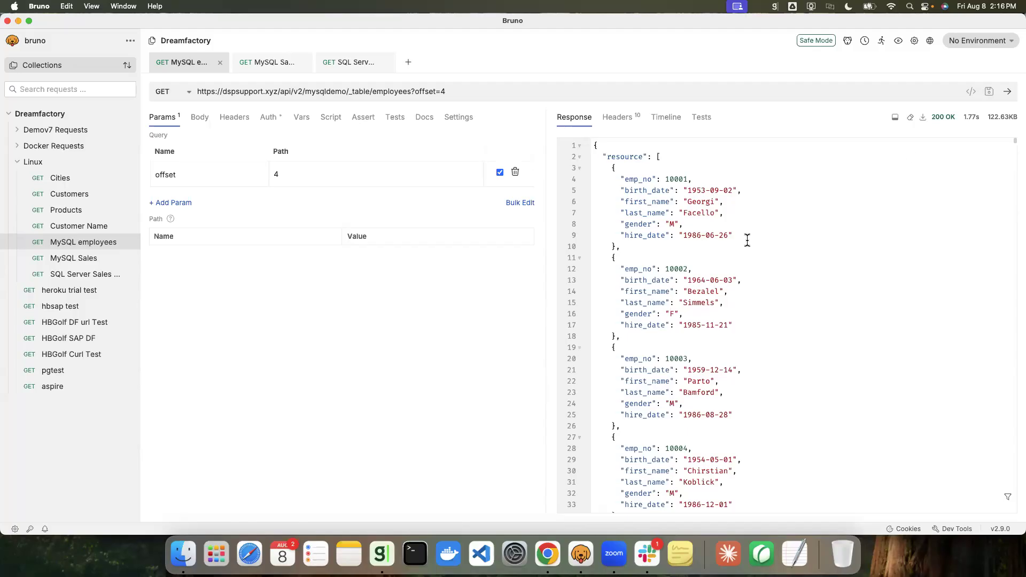
click(1008, 94)
Step: Back in the browser, open the titles_by_emp_no relationship and turn on Always Fetch
click(547, 555)
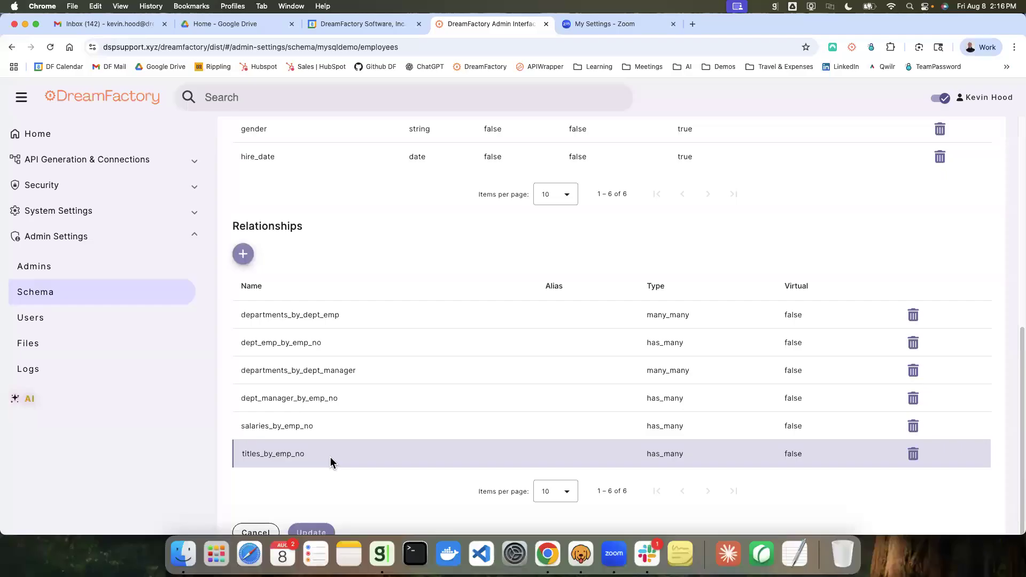
click(330, 460)
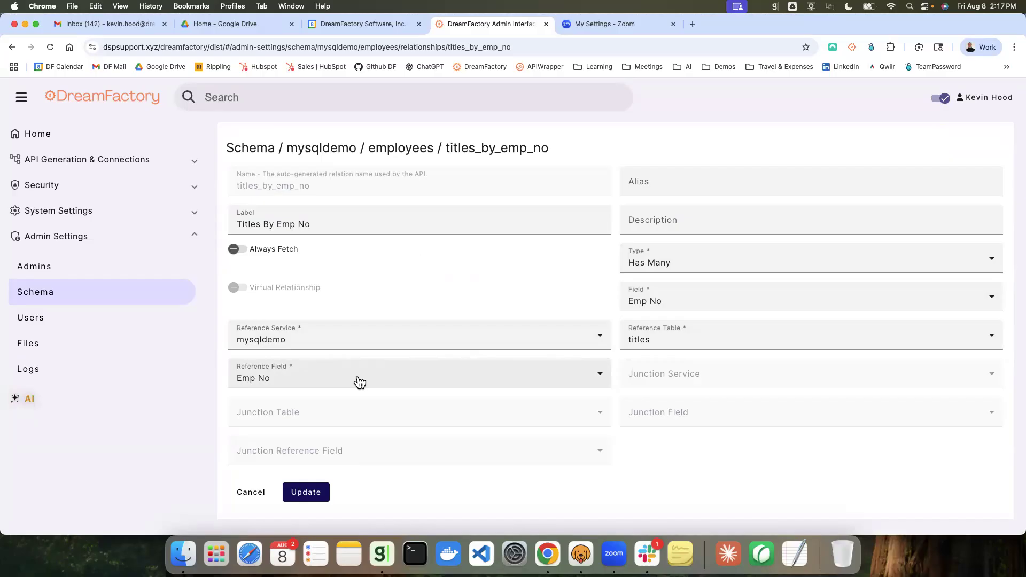
click(246, 255)
Step: Resend the MySQL employees request in Bruno
click(583, 557)
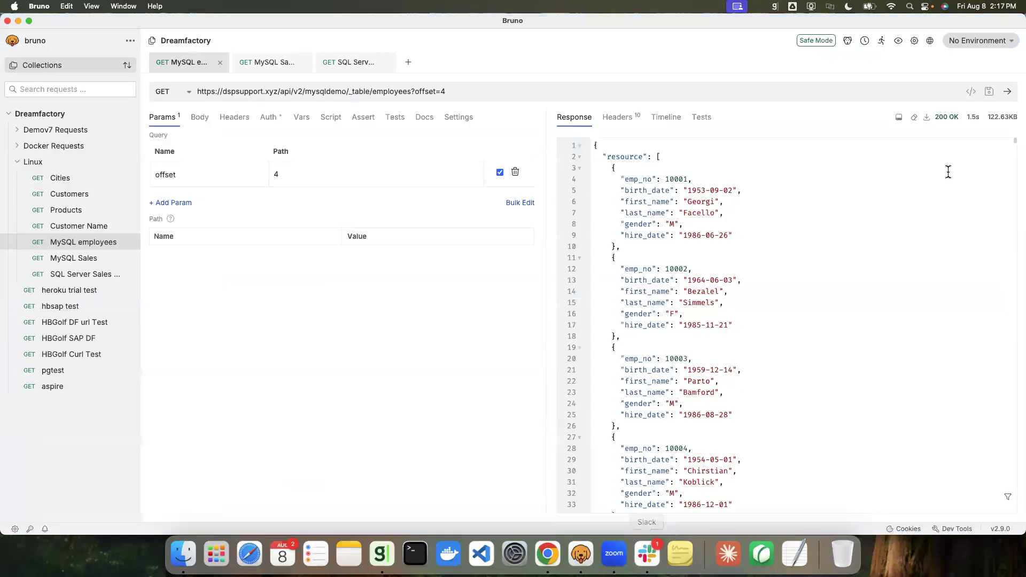
click(1008, 92)
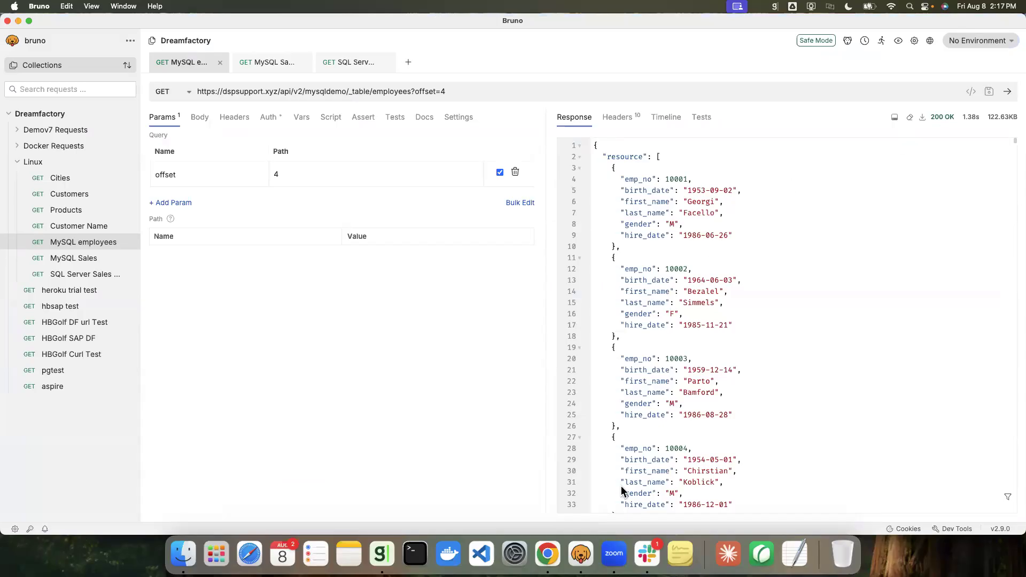
Step: Save the relationship update, then resend the MySQL employees request in Bruno
click(547, 555)
click(306, 495)
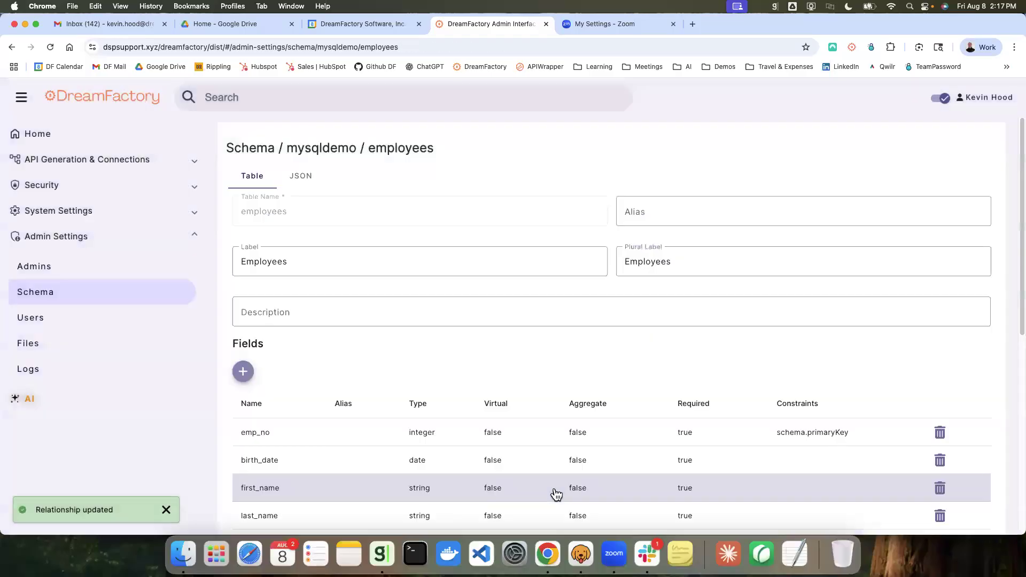
click(581, 555)
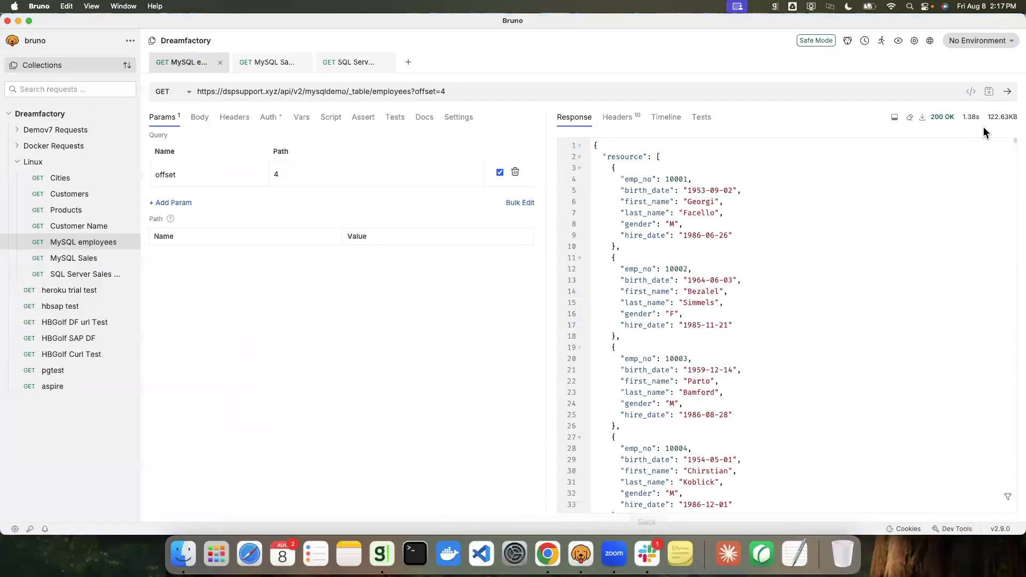
click(1008, 92)
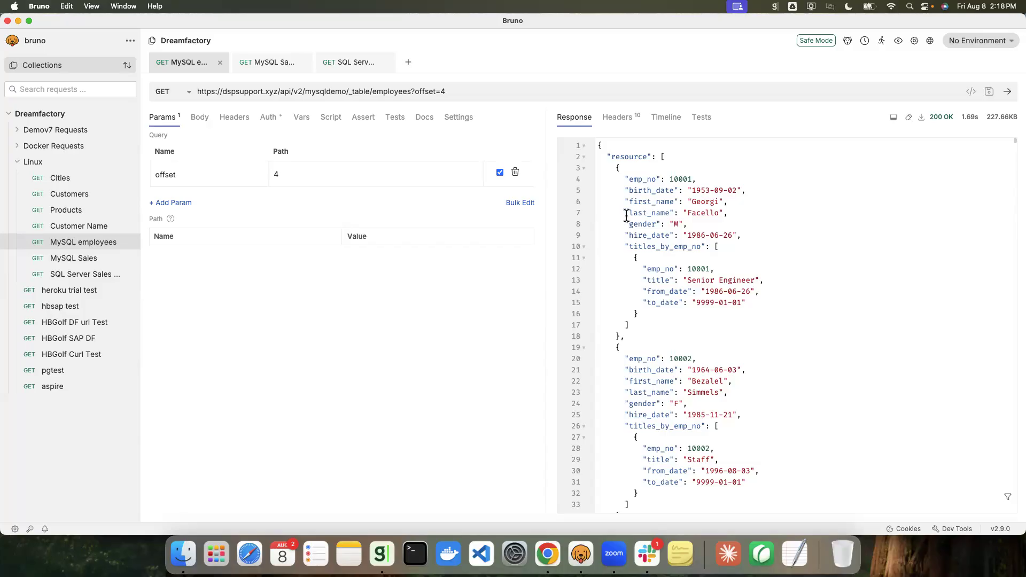
Step: Examine the MySQL Sales and SQL Server Sales.Customers request responses in Bruno
click(271, 66)
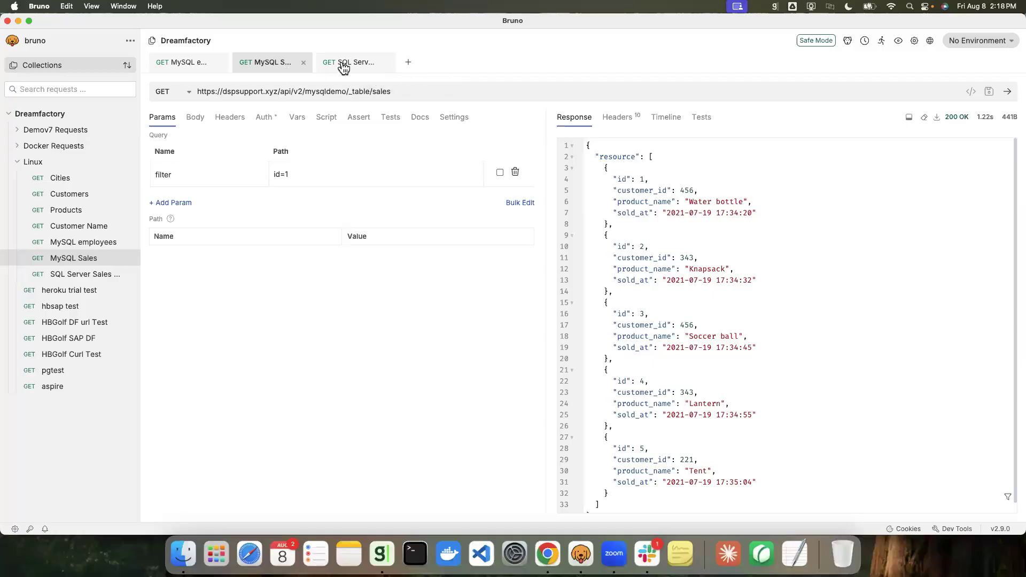
click(363, 68)
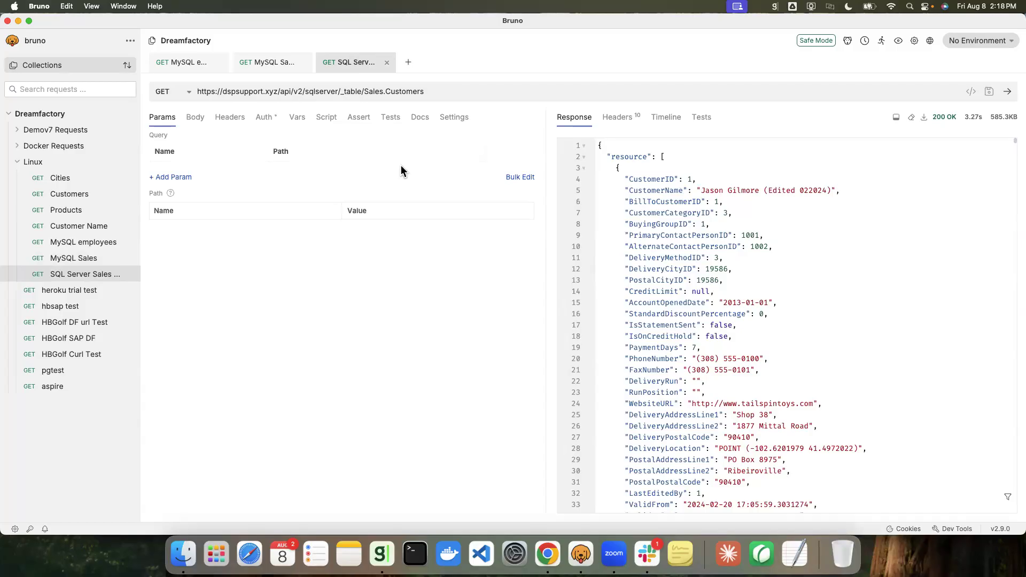
drag(624, 183, 696, 181)
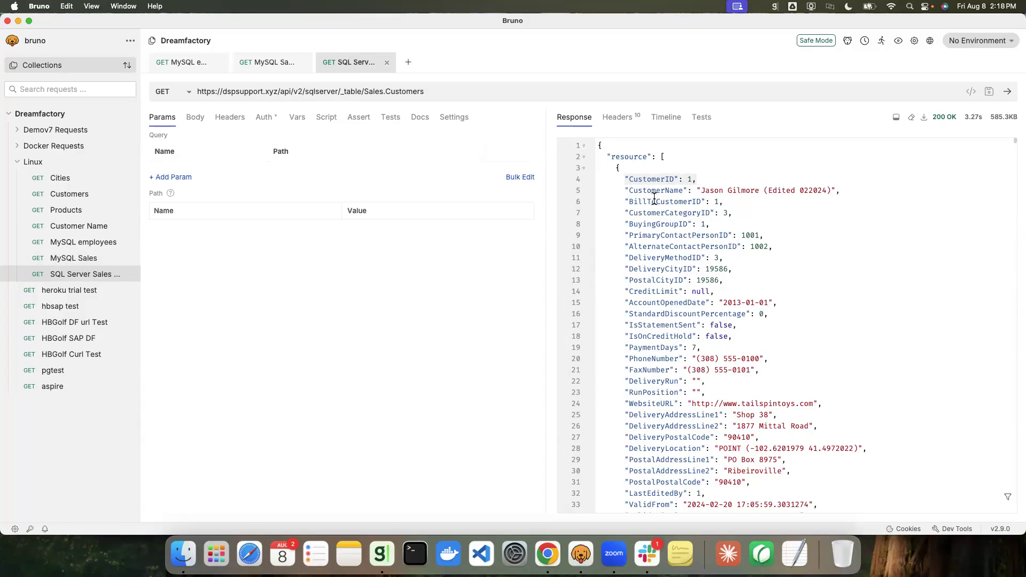
click(638, 191)
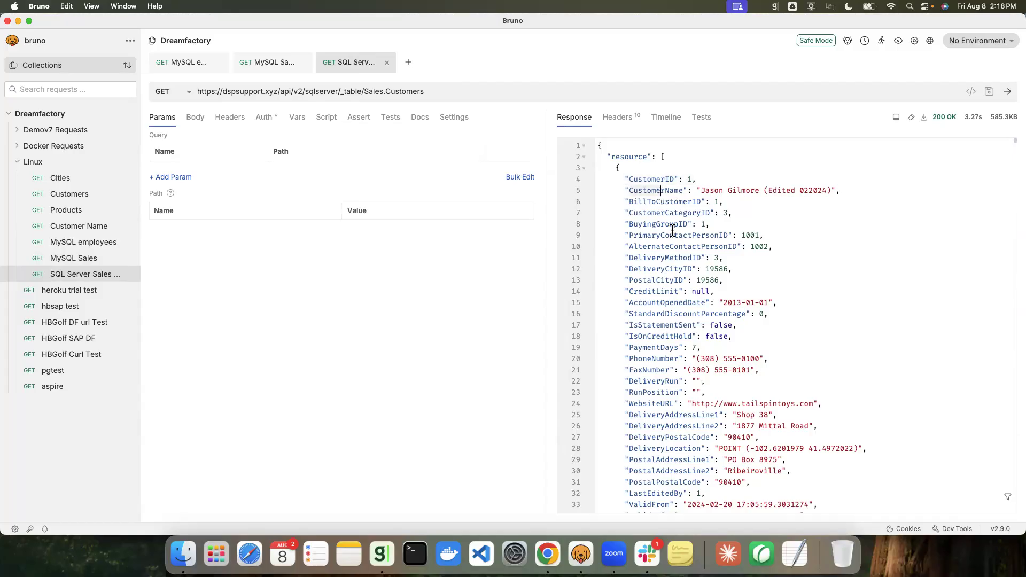
scroll(673, 244, down, 1)
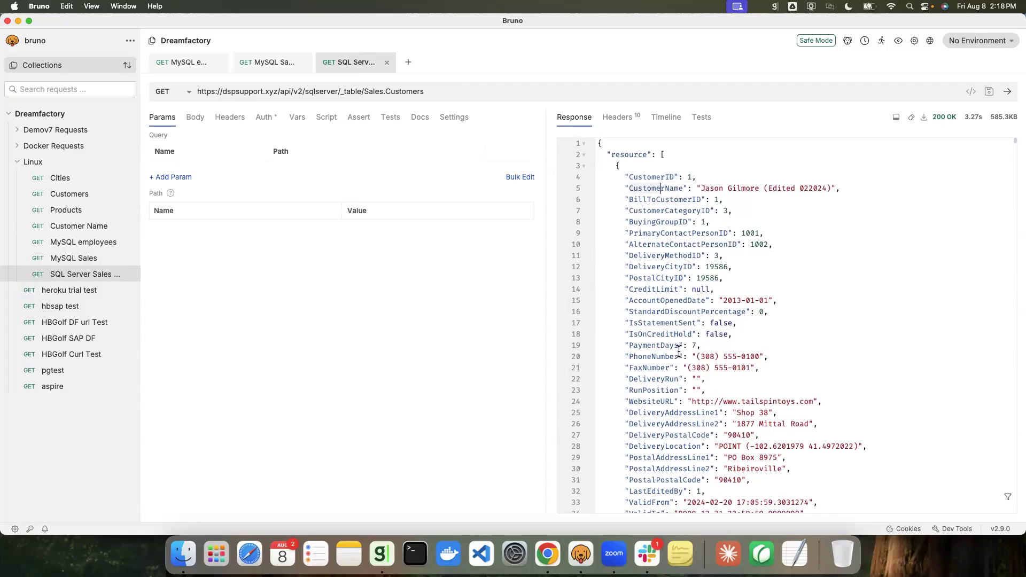
scroll(679, 351, down, 2)
scroll(679, 351, up, 2)
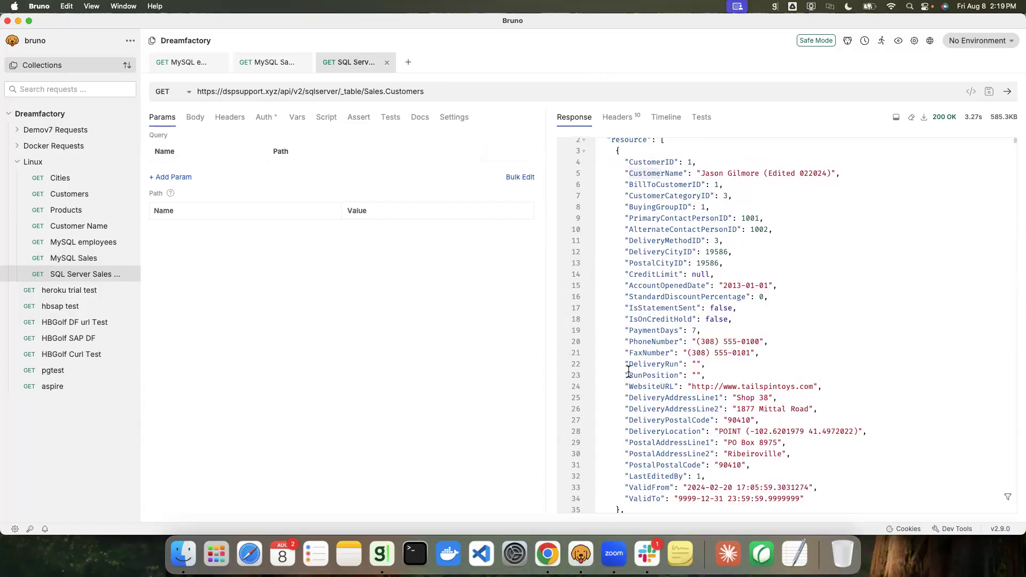
Step: Open the sales table schema in mysqldemo and start creating a new relationship
click(556, 545)
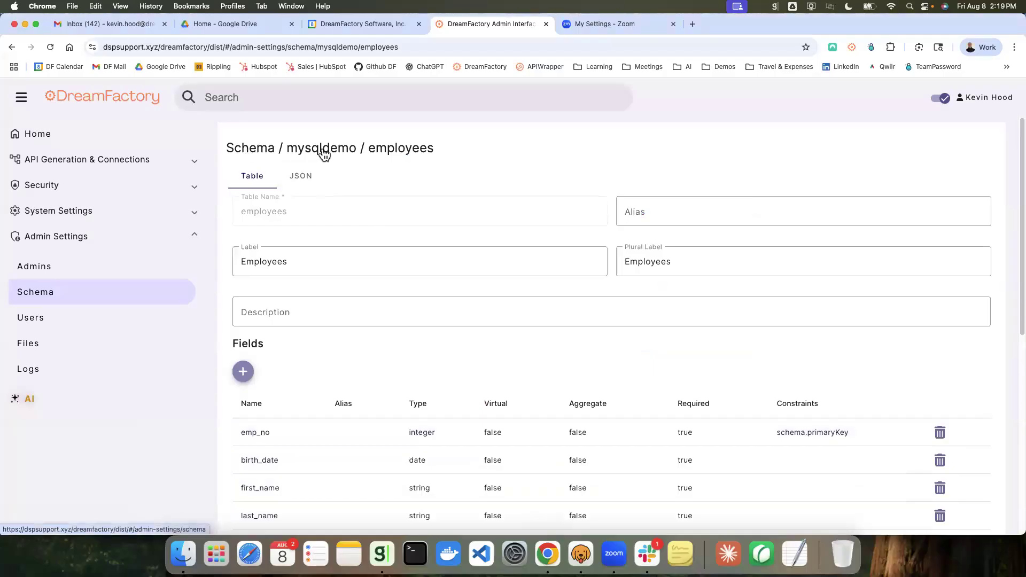
click(323, 153)
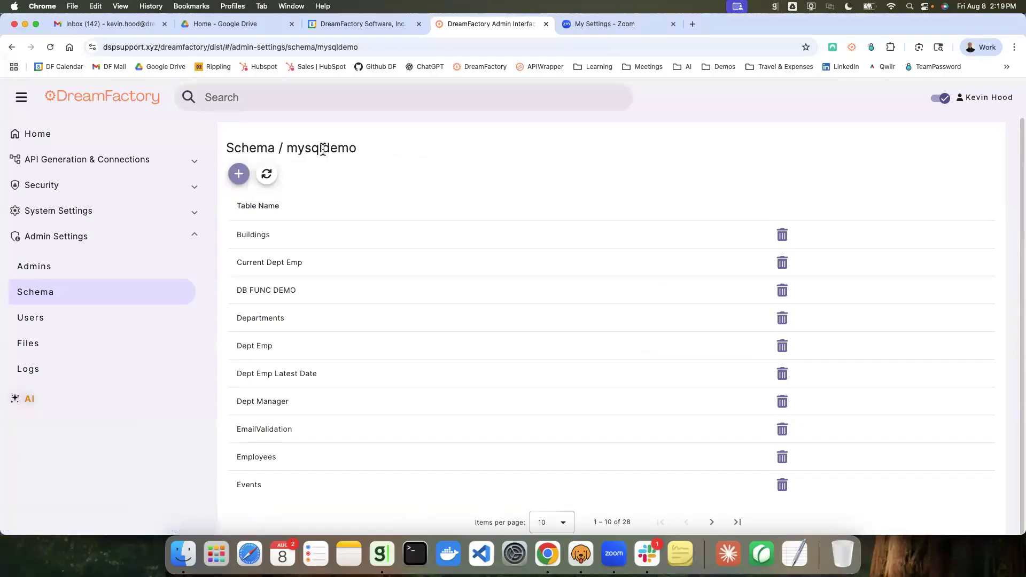
scroll(481, 348, down, 1)
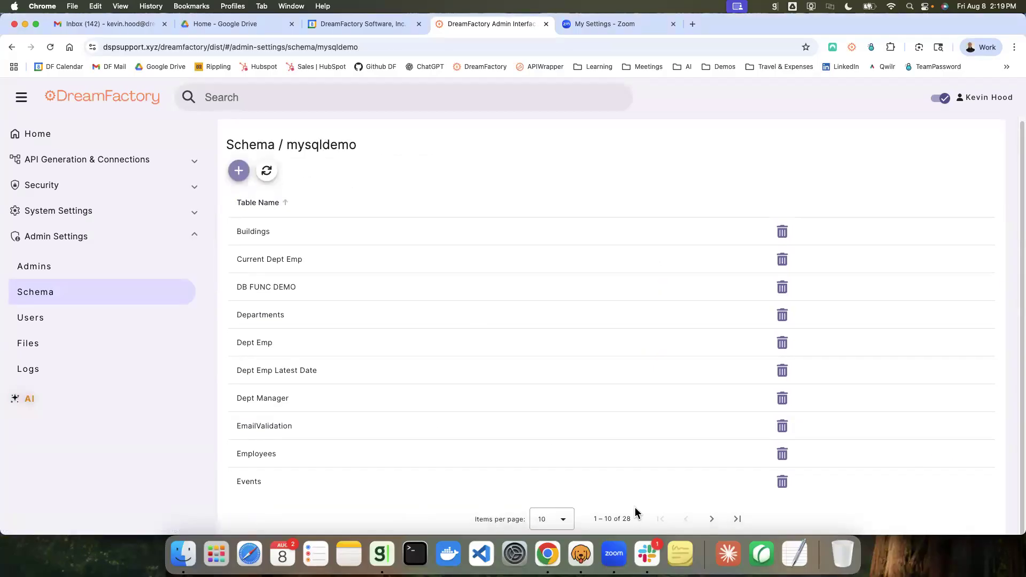
click(713, 521)
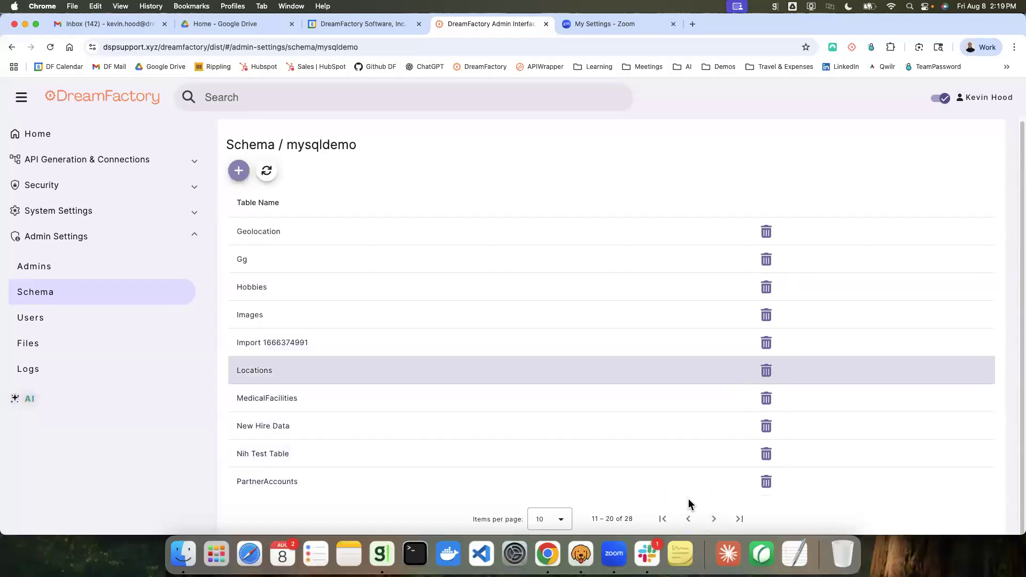
click(714, 519)
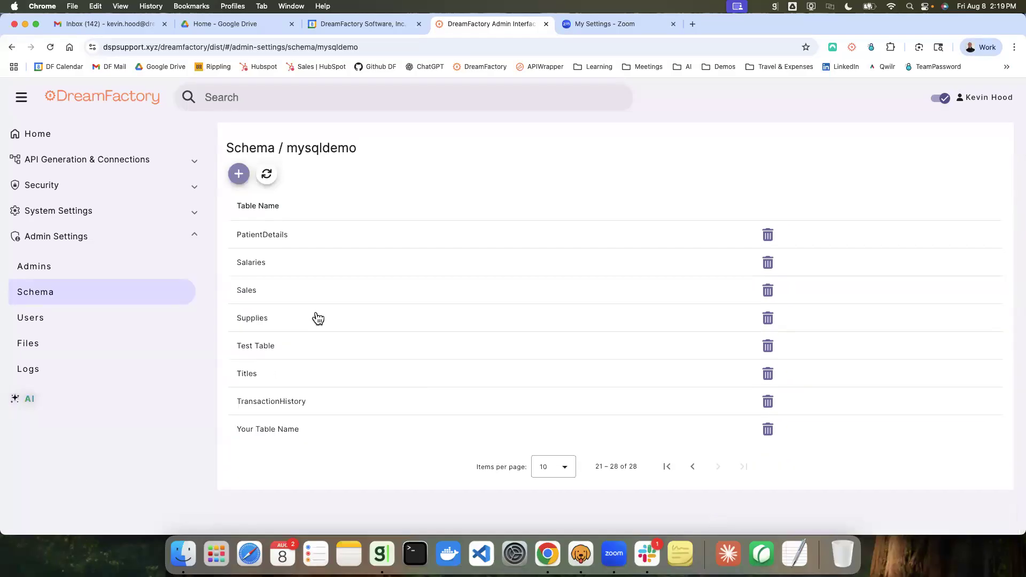
click(273, 293)
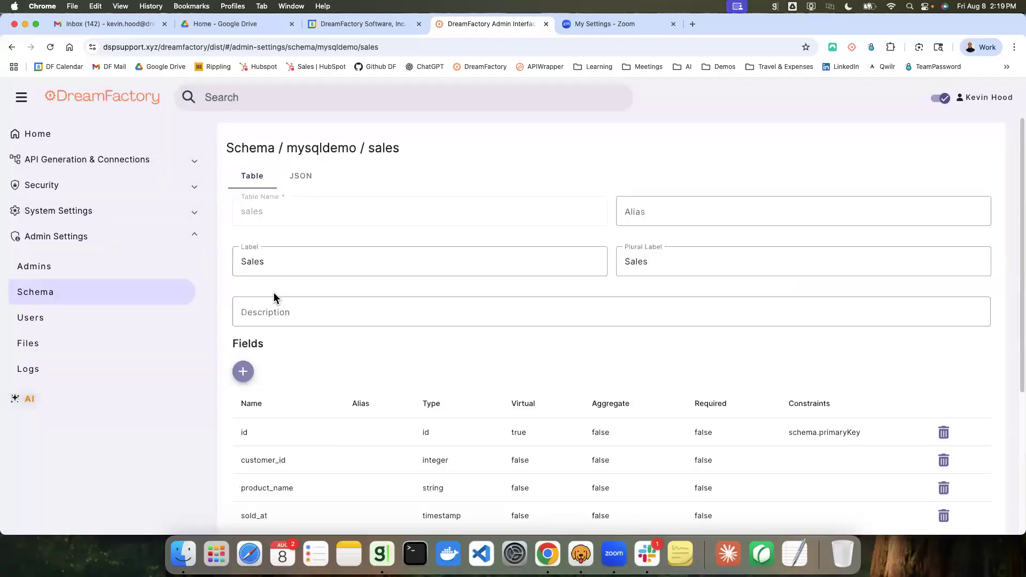
scroll(433, 207, down, 3)
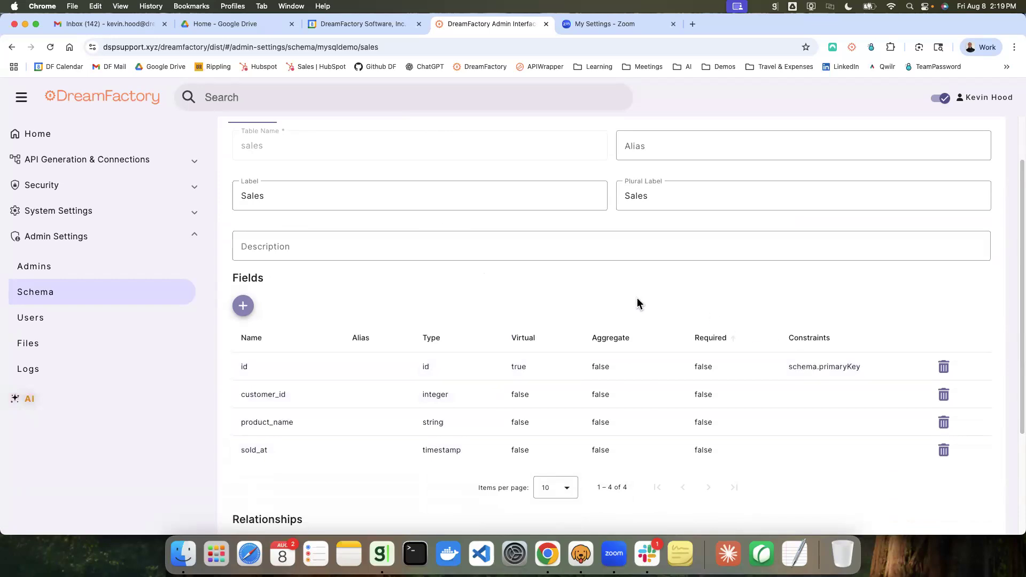
scroll(551, 321, down, 6)
scroll(553, 321, down, 1)
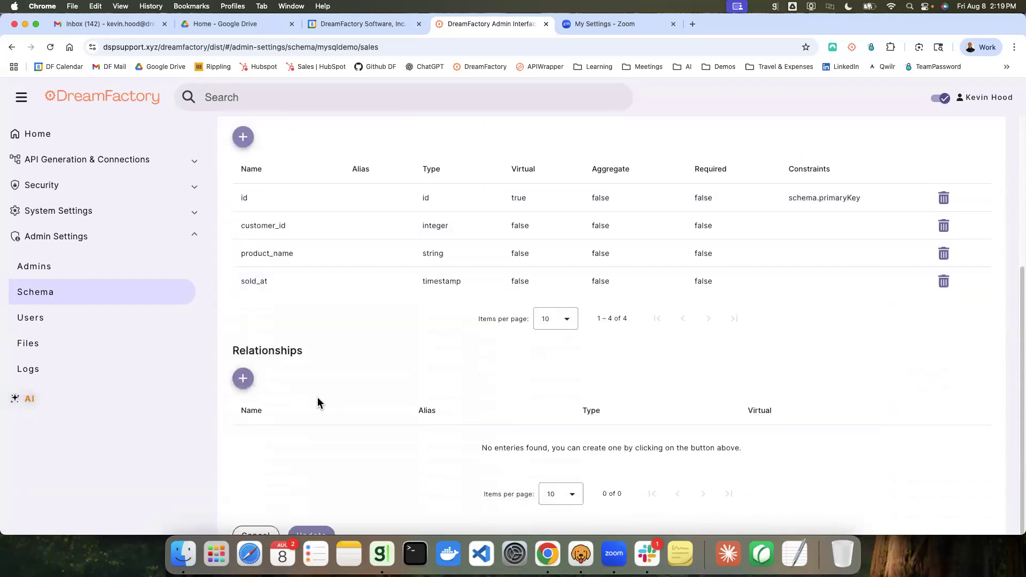
click(243, 380)
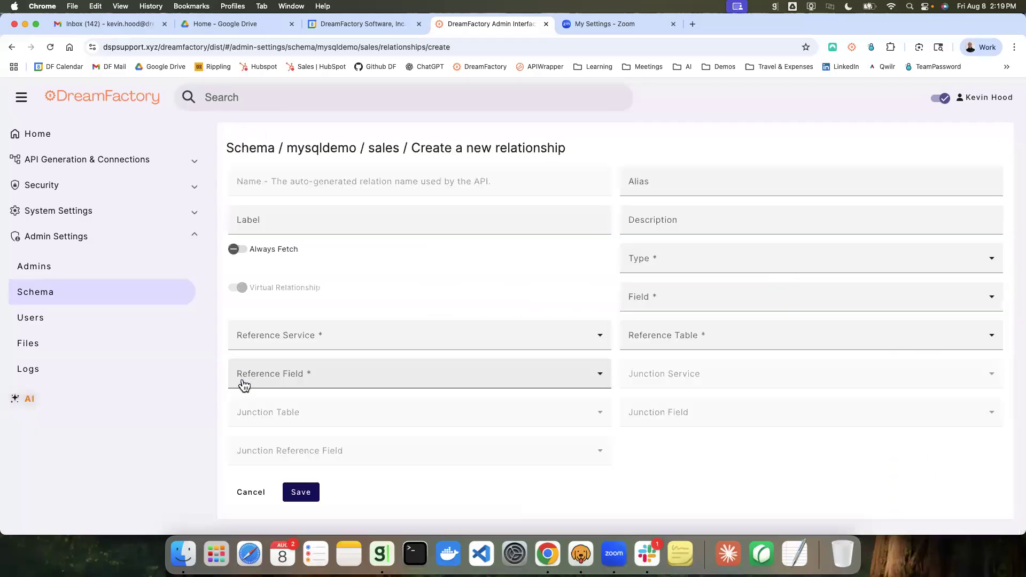
Step: Set the relationship label to CUSTOMER DATA
click(404, 220)
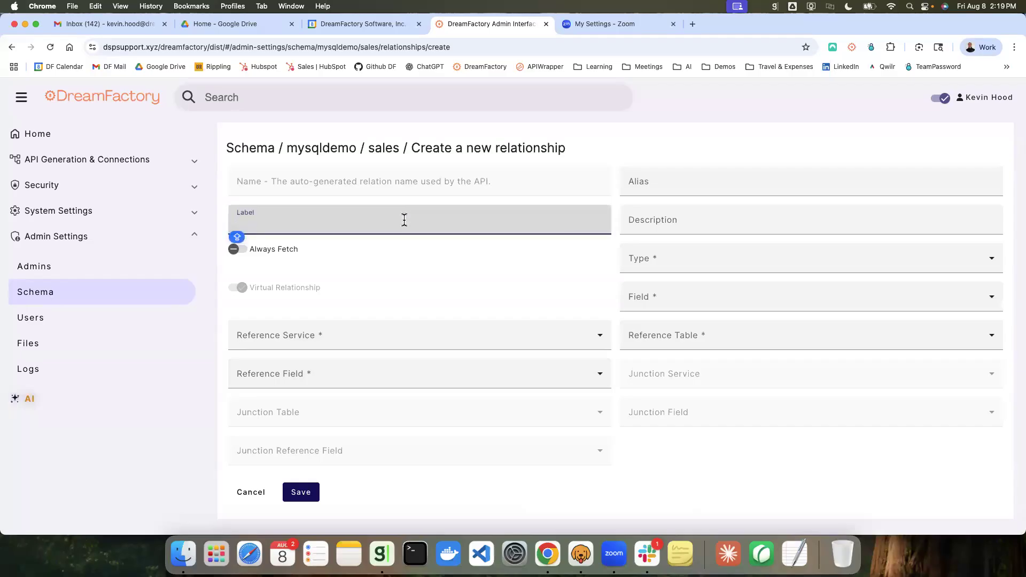
text(CUSTOMER DATA)
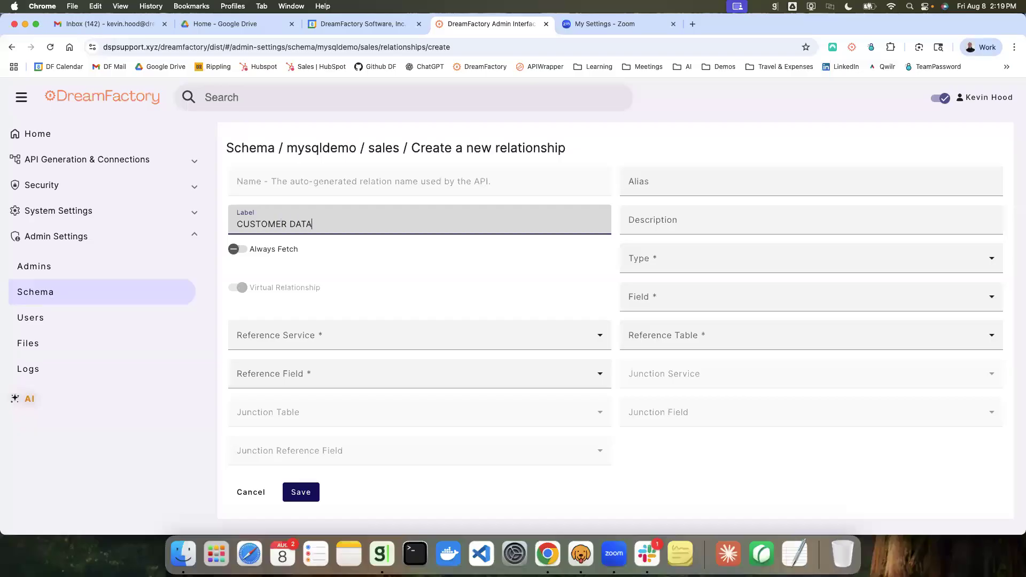
Step: Set the relationship alias to SQLSRV CUSTOMER INFO
click(688, 183)
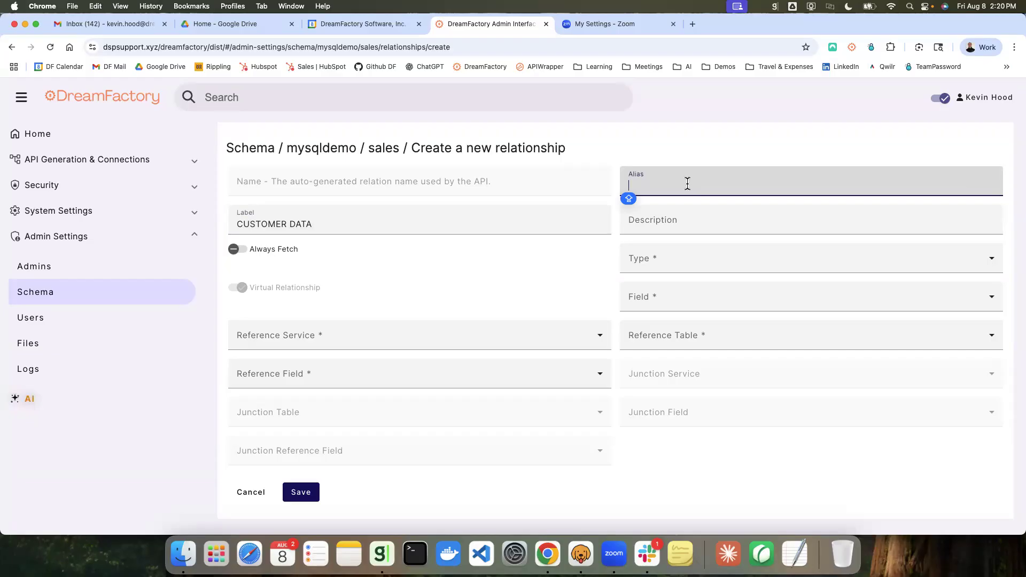
text(SQL)
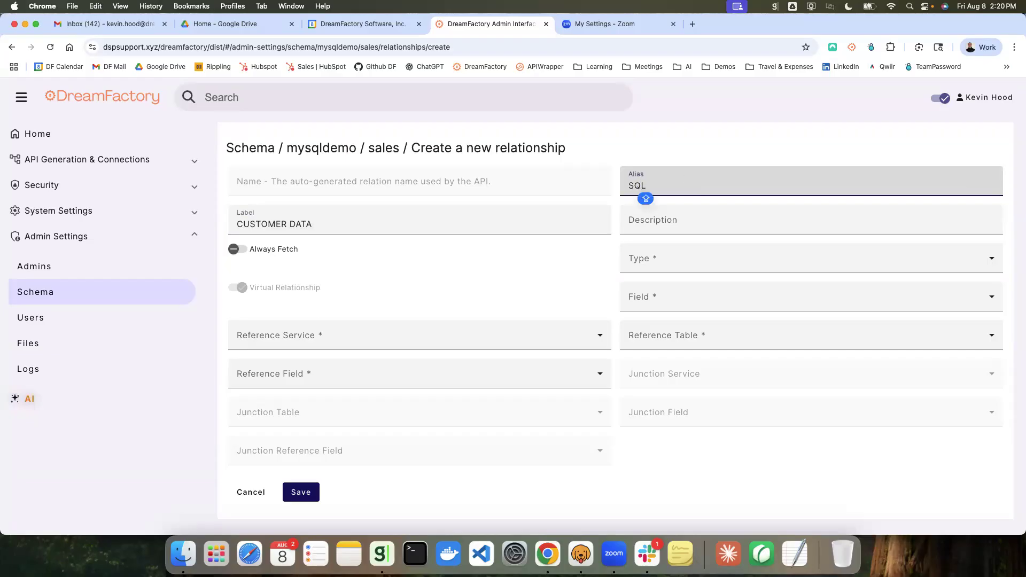
text(SRV)
text( CUSS)
text(TOMER)
text( INFO)
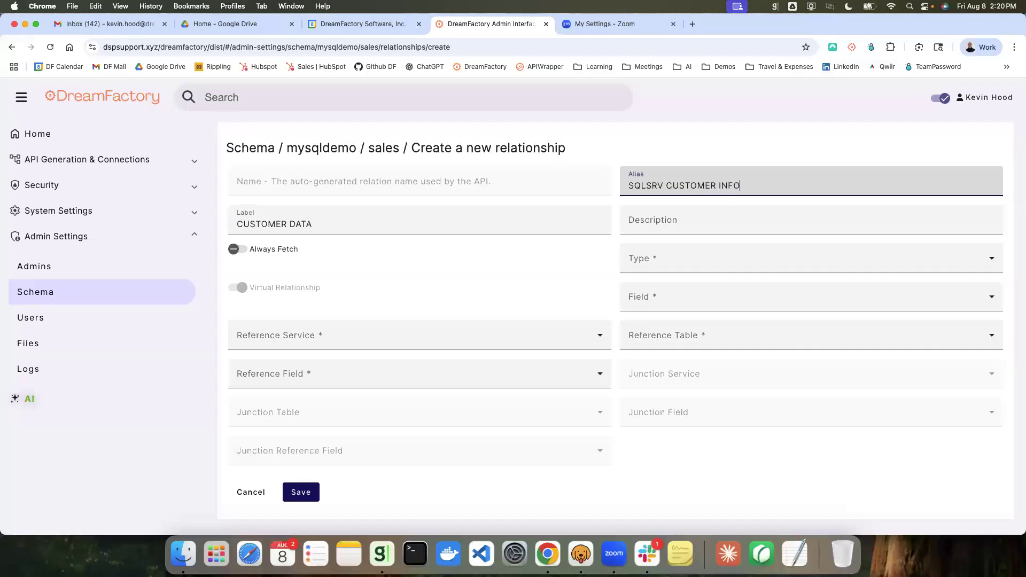
Step: Set the relationship type to Has One and the local field to Id
click(641, 267)
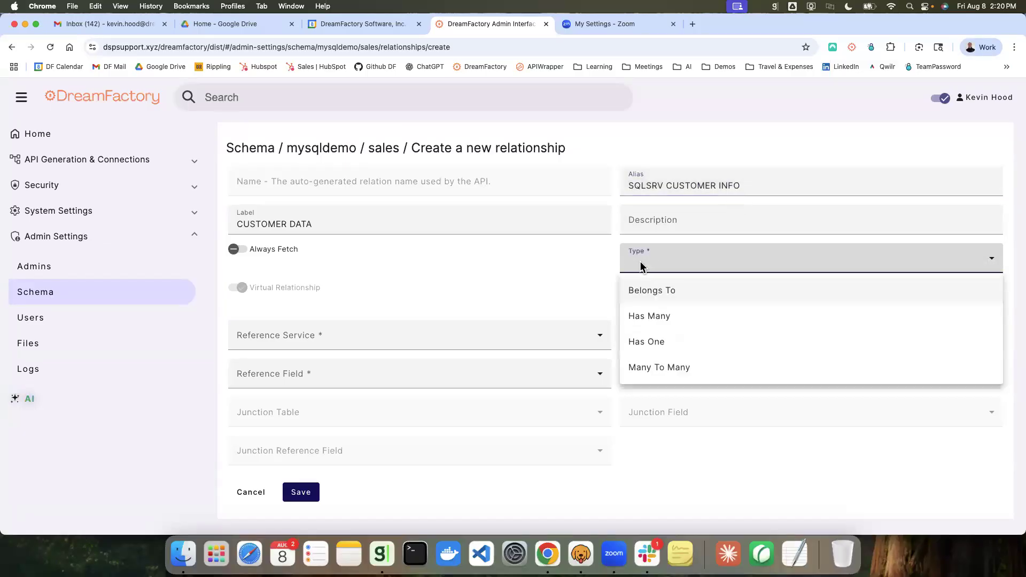
click(654, 341)
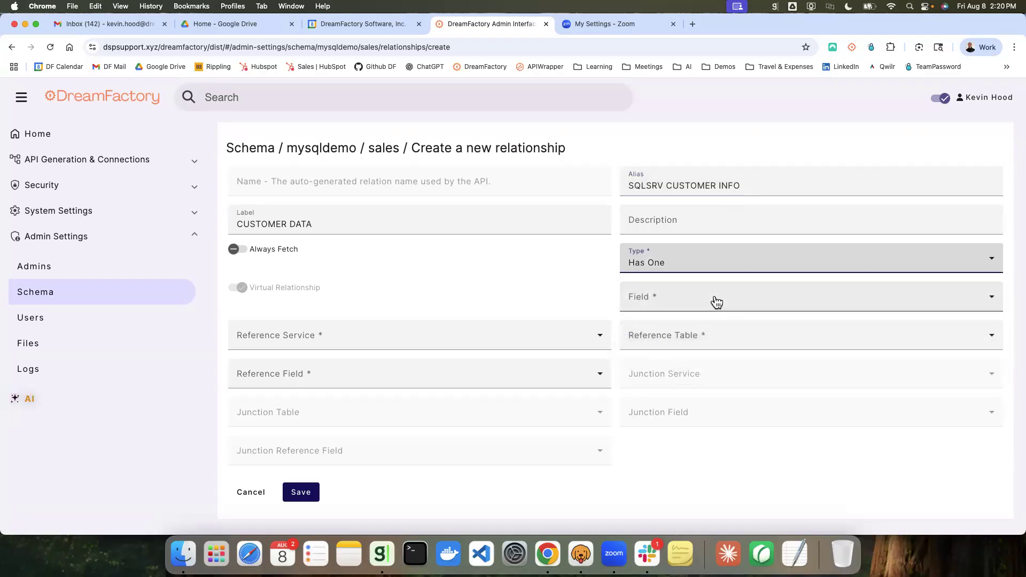
click(716, 302)
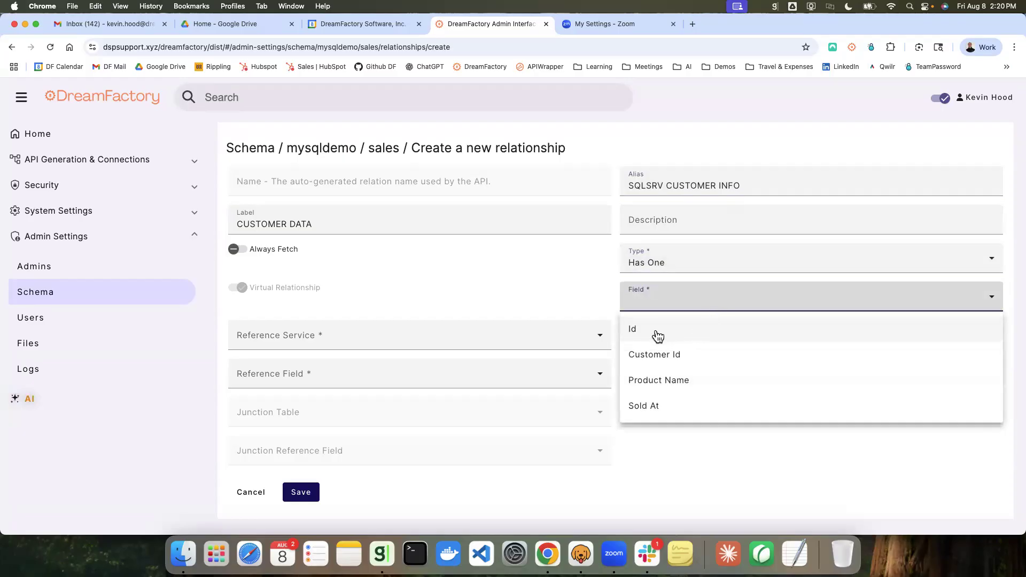
click(656, 330)
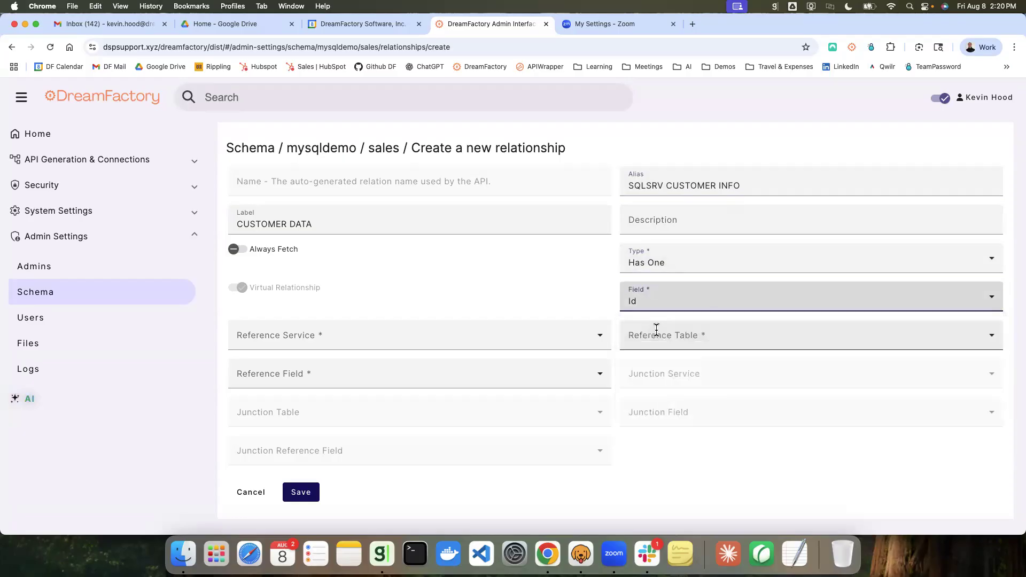
Step: Point the relationship at the sqlserver service's Sales.Customers table, using CustomerID as the reference field
click(538, 336)
scroll(498, 423, down, 2)
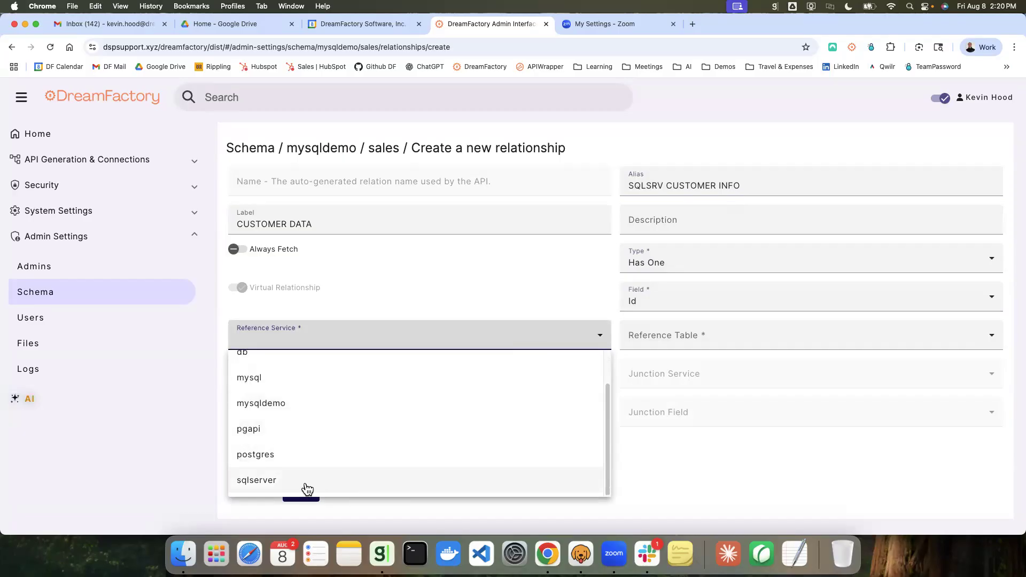
click(307, 481)
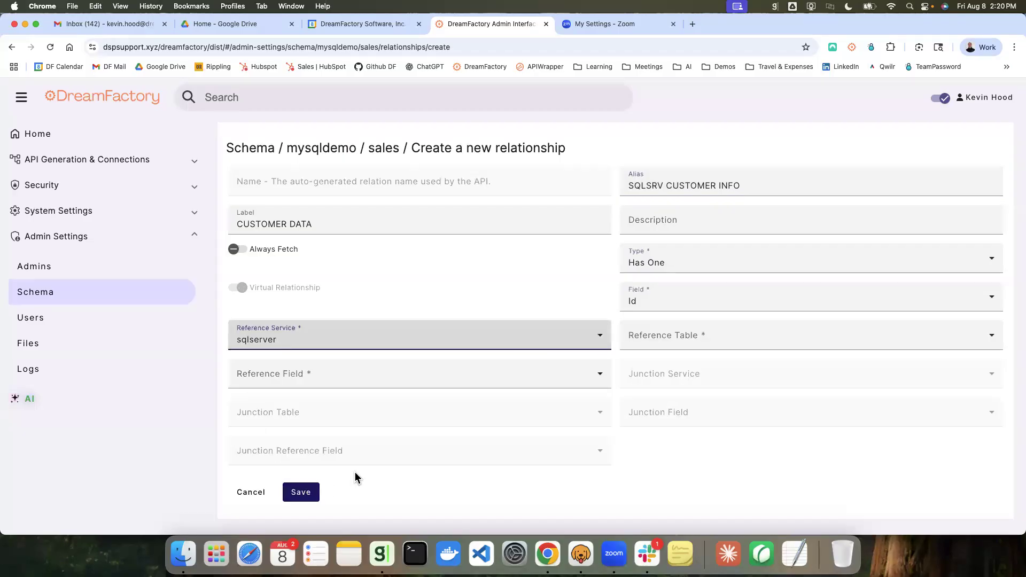
click(711, 341)
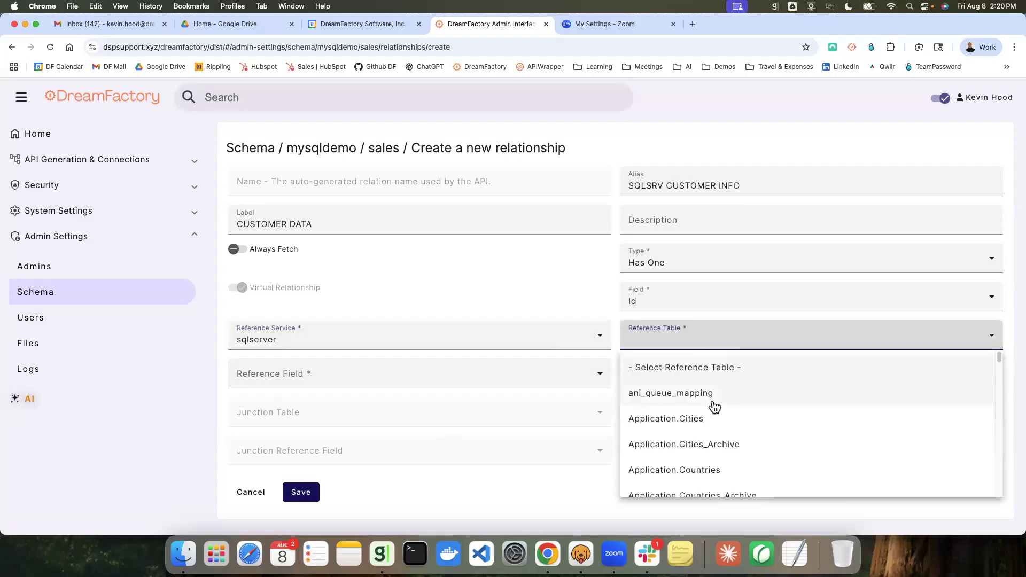
scroll(726, 408, down, 1)
drag(1000, 365, 1001, 430)
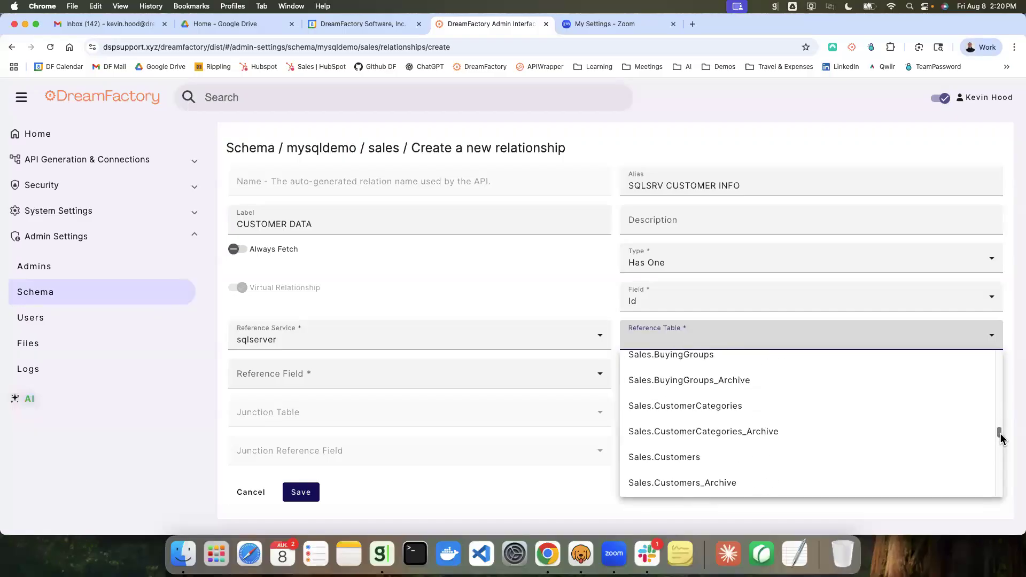
click(678, 460)
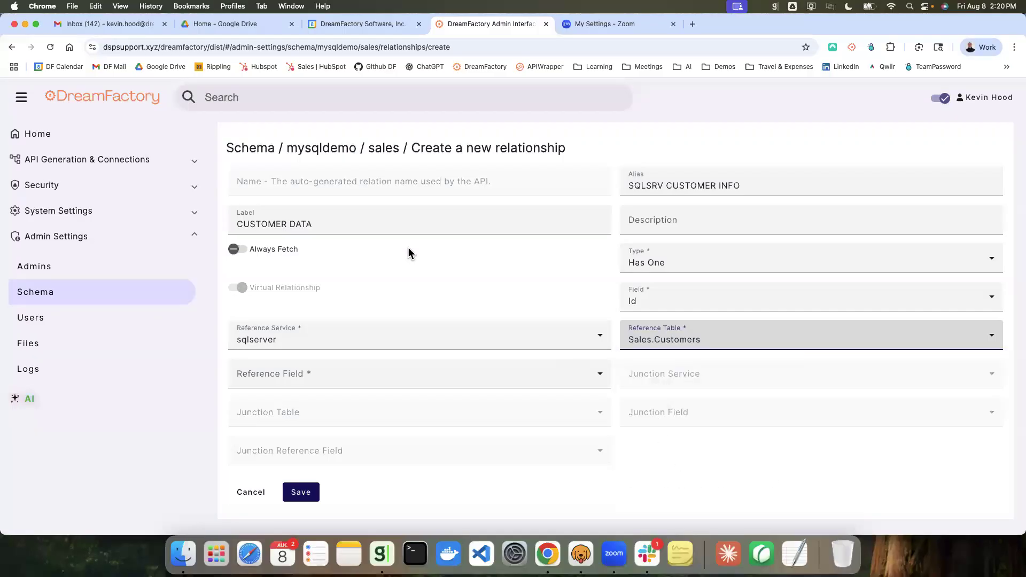
click(310, 373)
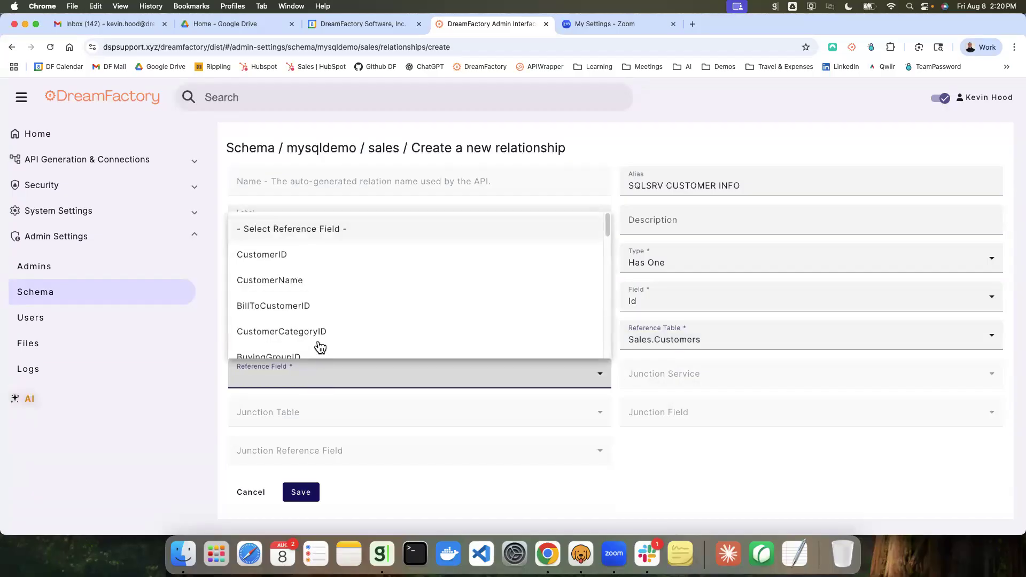
click(282, 257)
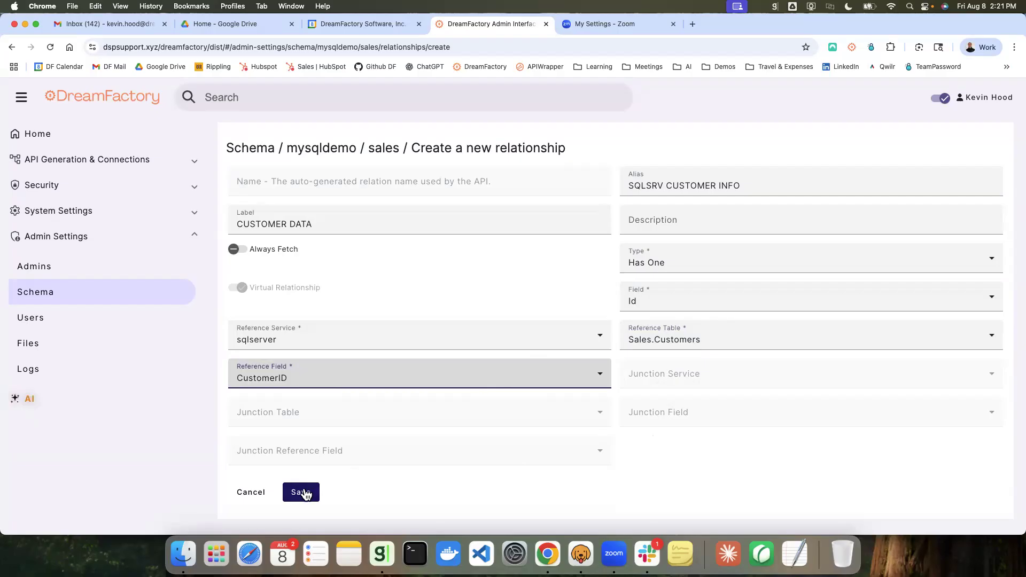
Step: Turn on Always Fetch for the relationship and save it
click(248, 250)
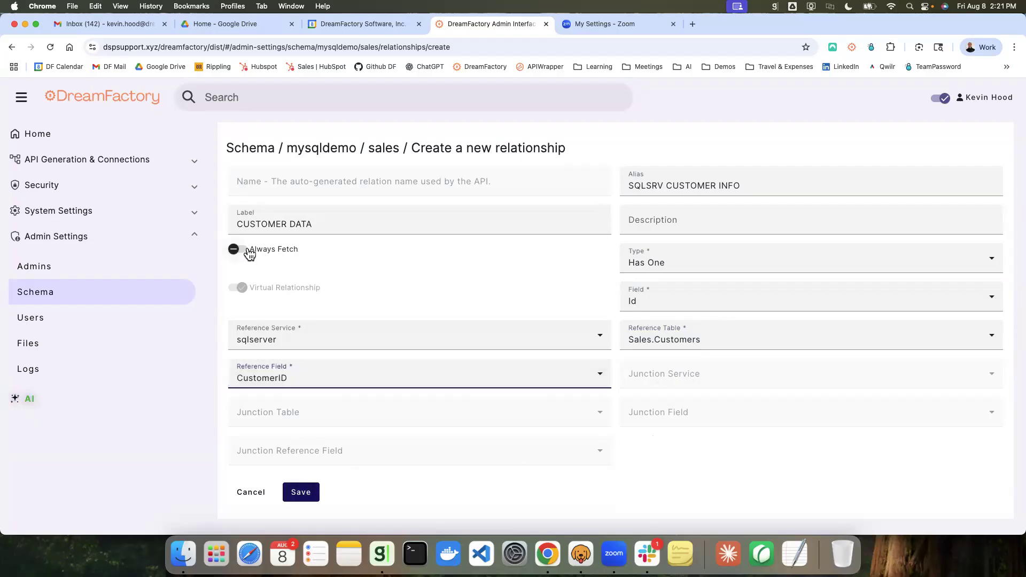
click(300, 492)
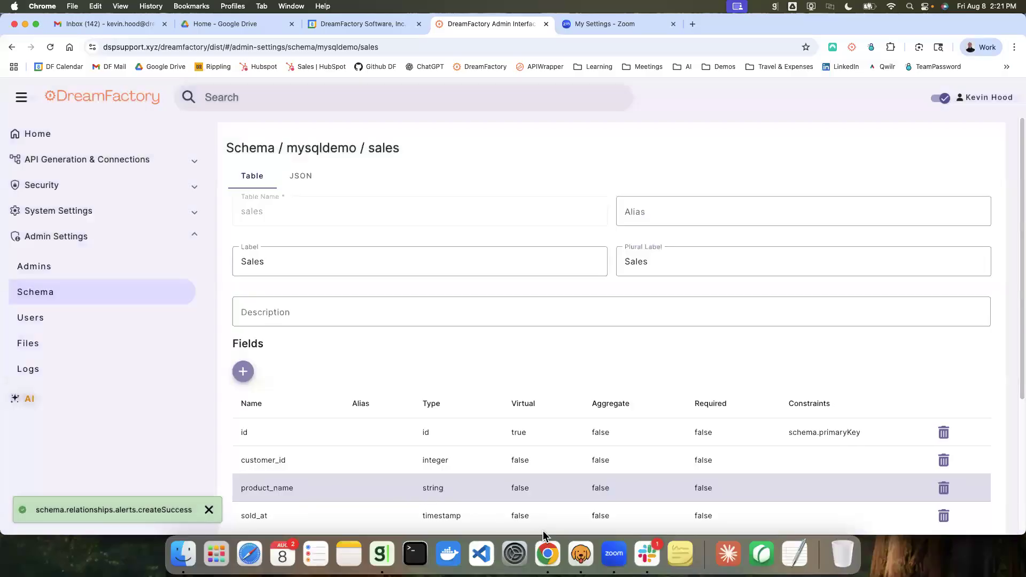
Step: Switch to Bruno and resend the MySQL Sales request
click(587, 557)
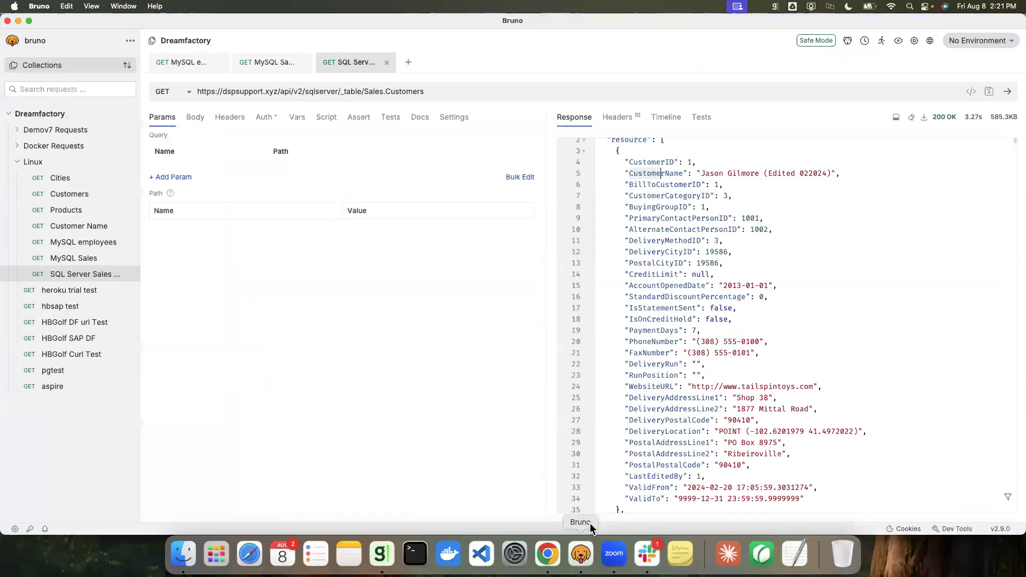
click(274, 68)
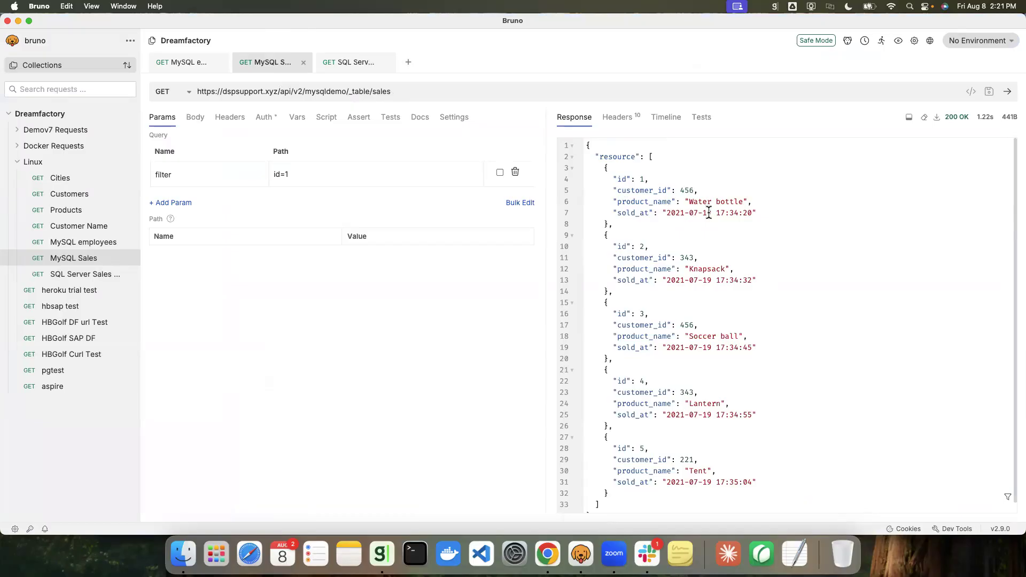
click(1007, 95)
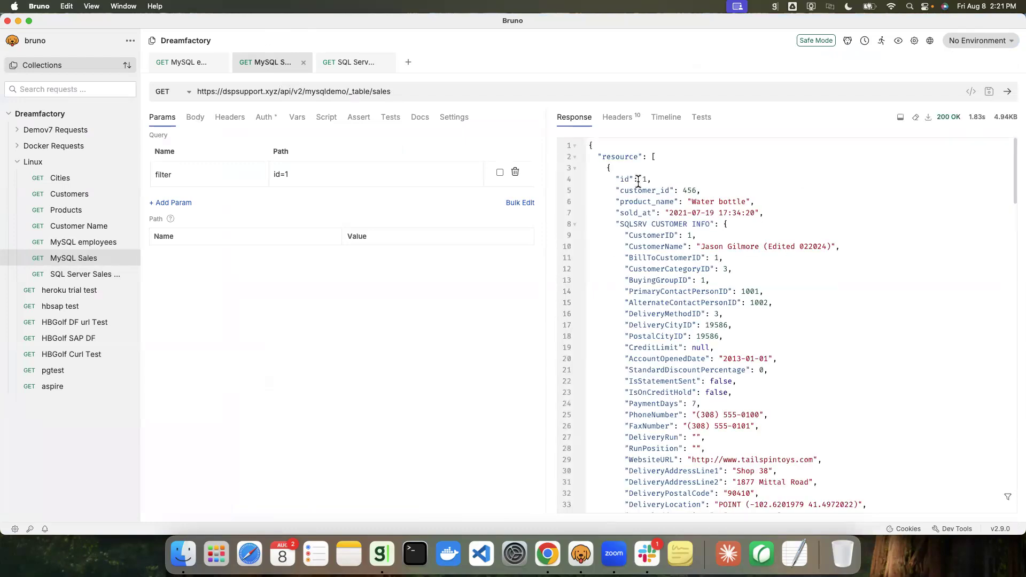
Step: Examine the sales record and its embedded SQLSRV CUSTOMER INFO data in the response, then return to the browser
drag(619, 178, 628, 180)
drag(614, 178, 755, 213)
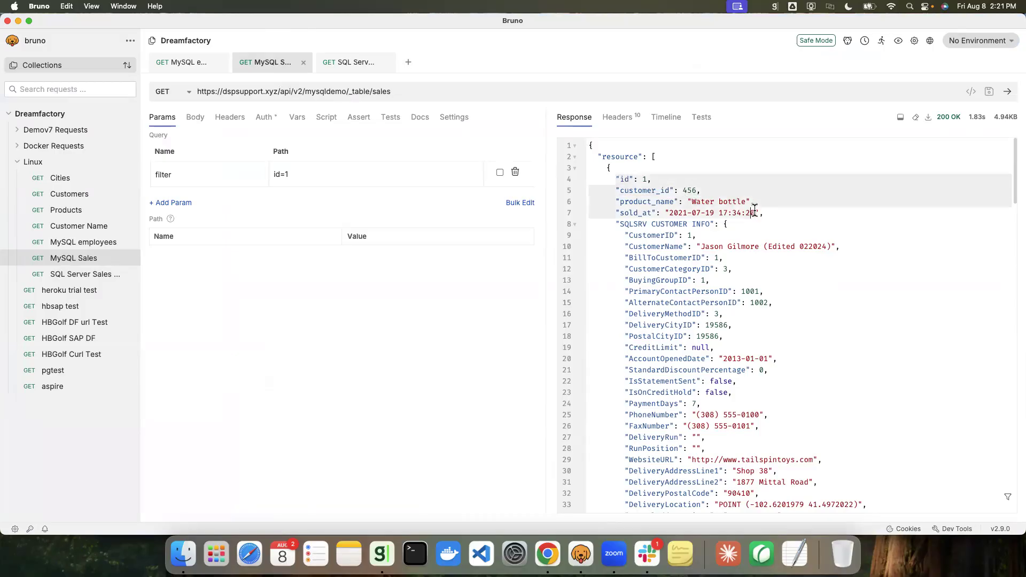
click(647, 224)
drag(618, 224, 710, 222)
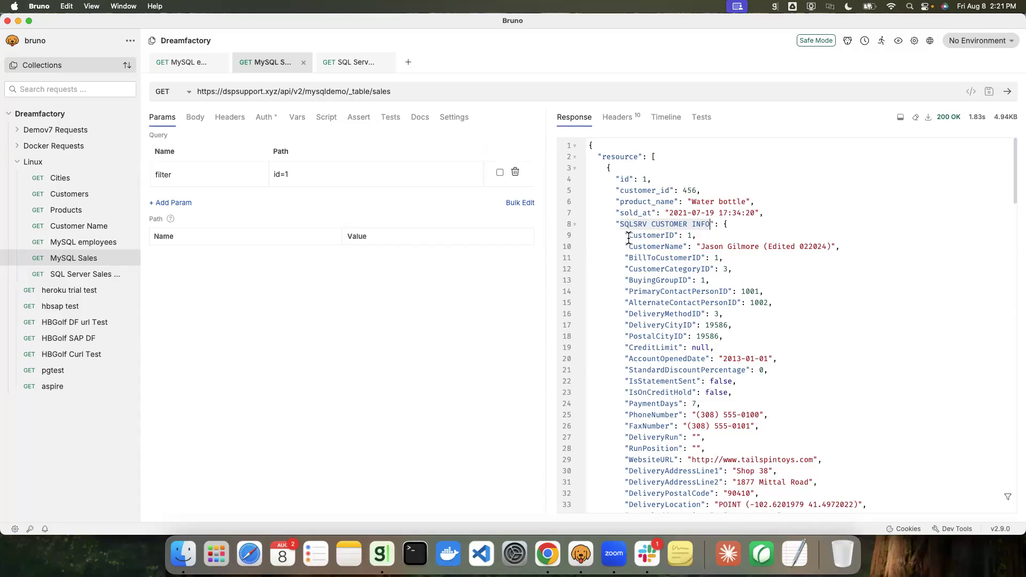
drag(627, 238, 705, 248)
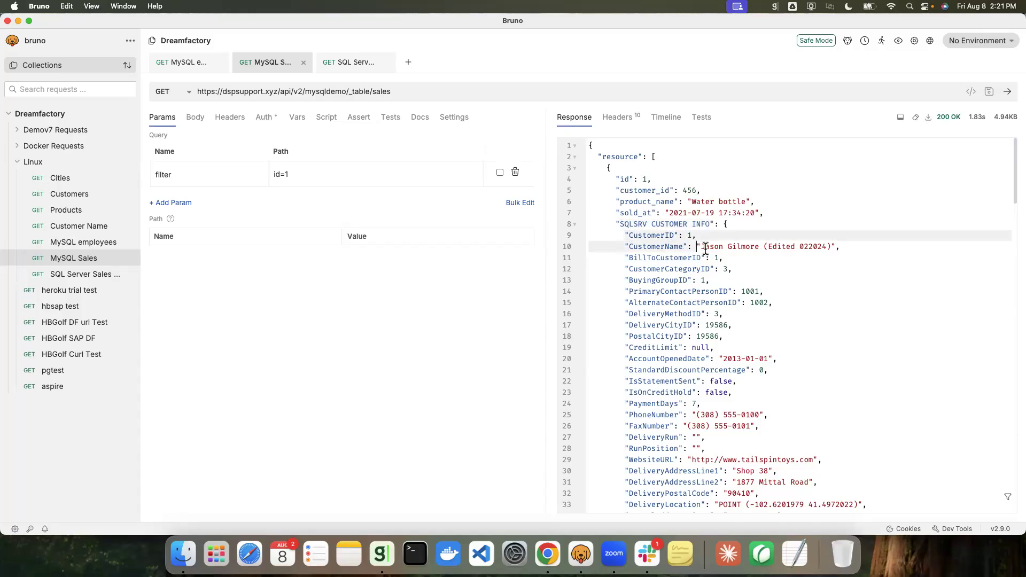
scroll(716, 247, down, 2)
scroll(730, 246, down, 1)
scroll(730, 246, up, 1)
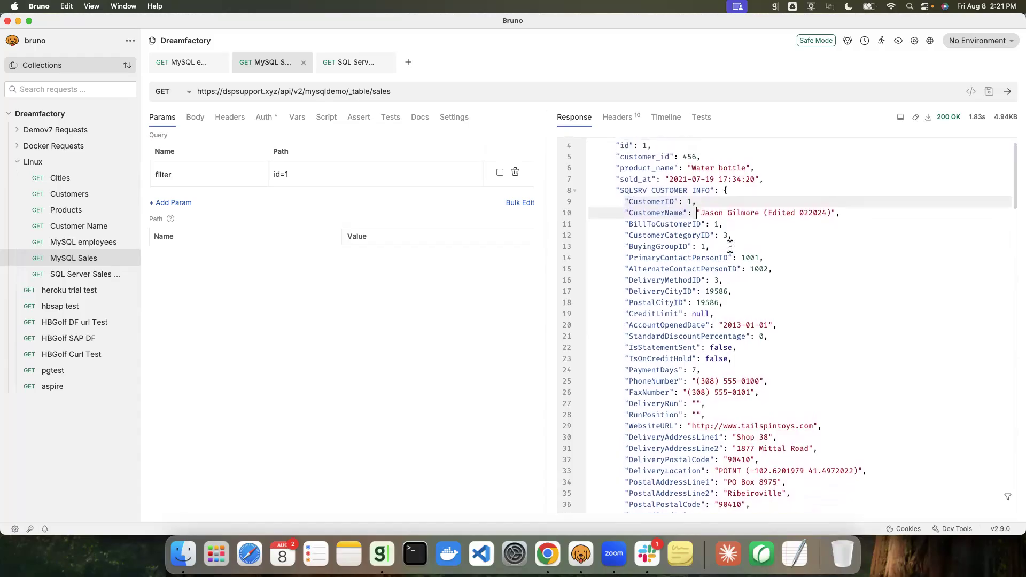
click(548, 554)
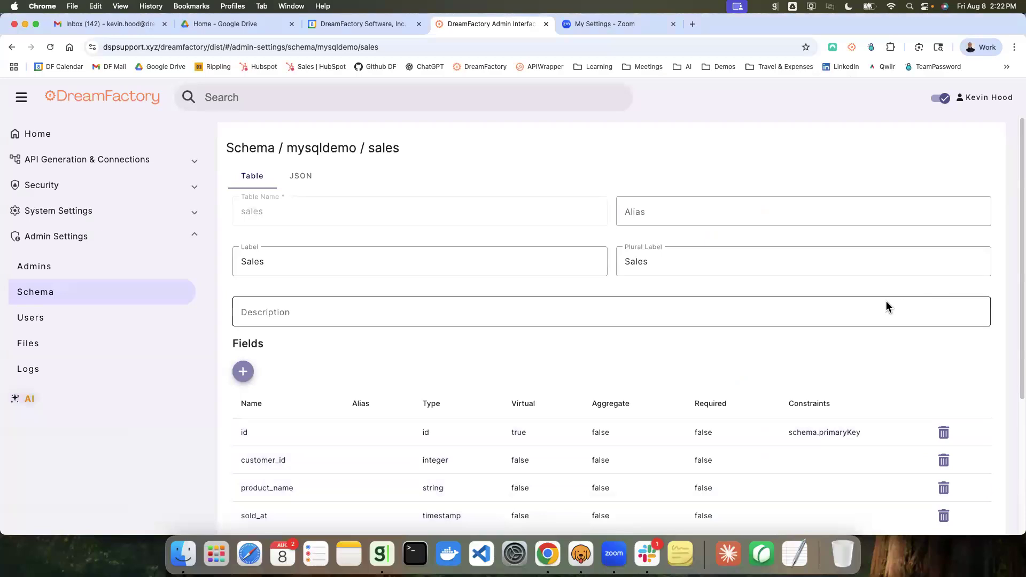